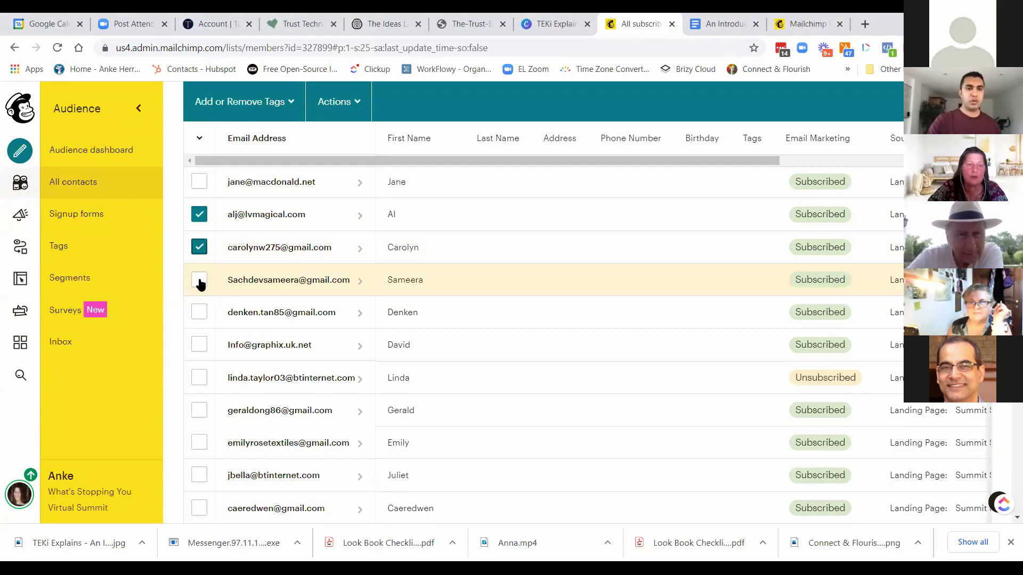
Step: Extend the contact selection down through the unsubscribed contact and apply the tag mytag to all selected contacts
{"action": "left_click", "coordinate": [198, 312]}
{"action": "left_click", "coordinate": [199, 345]}
{"action": "left_click", "coordinate": [199, 377]}
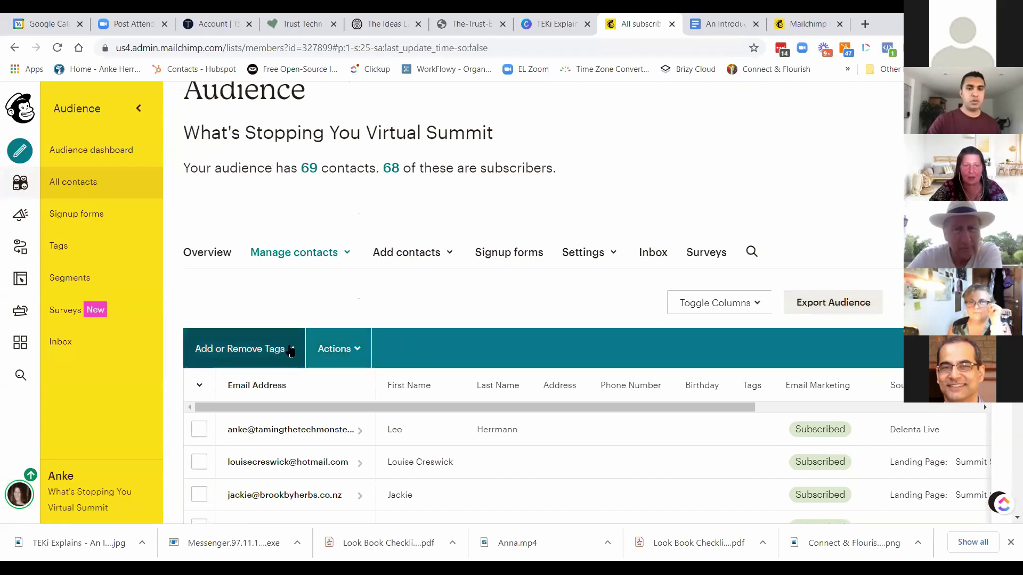
{"action": "scroll", "coordinate": [180, 361], "scroll_direction": "down", "scroll_amount": 2}
{"action": "left_click", "coordinate": [285, 240]}
{"action": "left_click", "coordinate": [218, 336]}
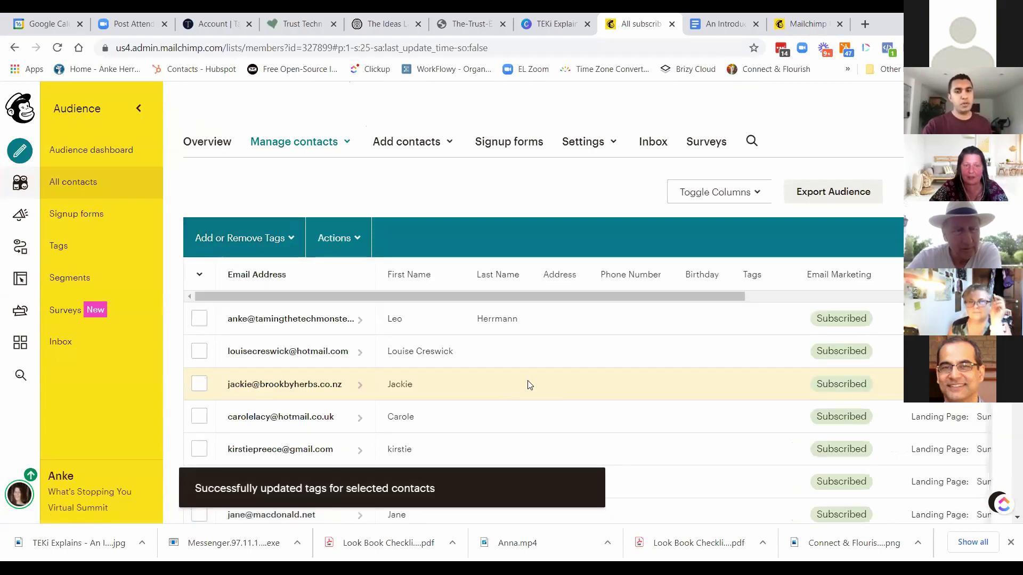
{"action": "scroll", "coordinate": [527, 382], "scroll_direction": "down", "scroll_amount": 4}
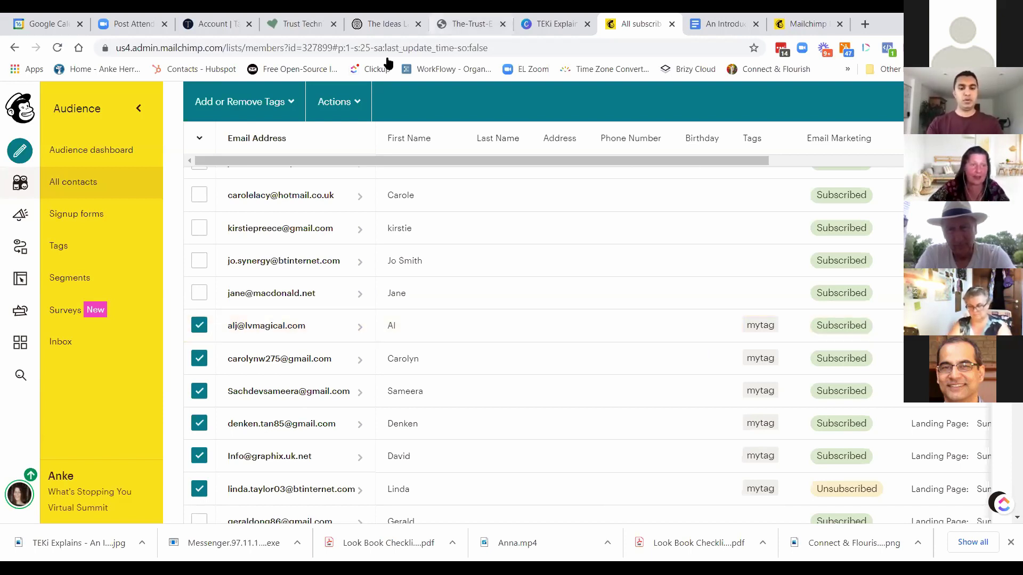
Step: Go to the campaigns list and filter it by type to show only landing pages
{"action": "left_click", "coordinate": [14, 191]}
{"action": "left_click", "coordinate": [17, 216]}
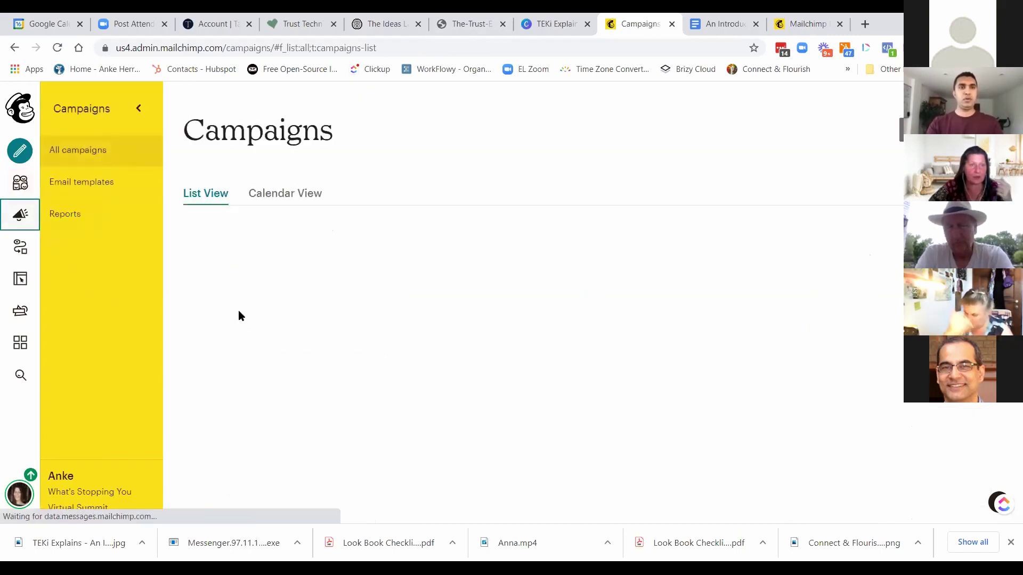
{"action": "scroll", "coordinate": [255, 362], "scroll_direction": "down", "scroll_amount": 4}
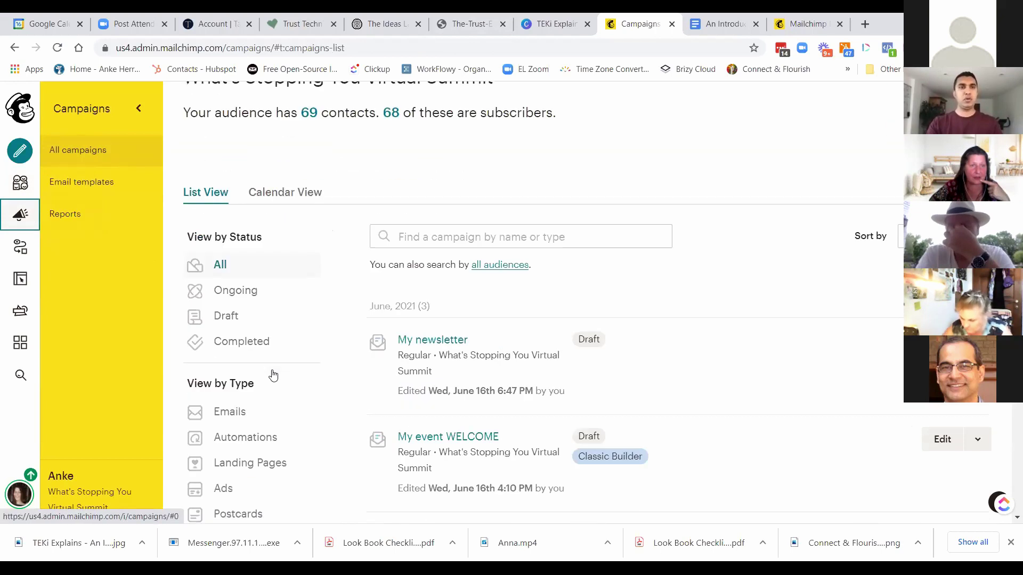
{"action": "left_click", "coordinate": [239, 340]}
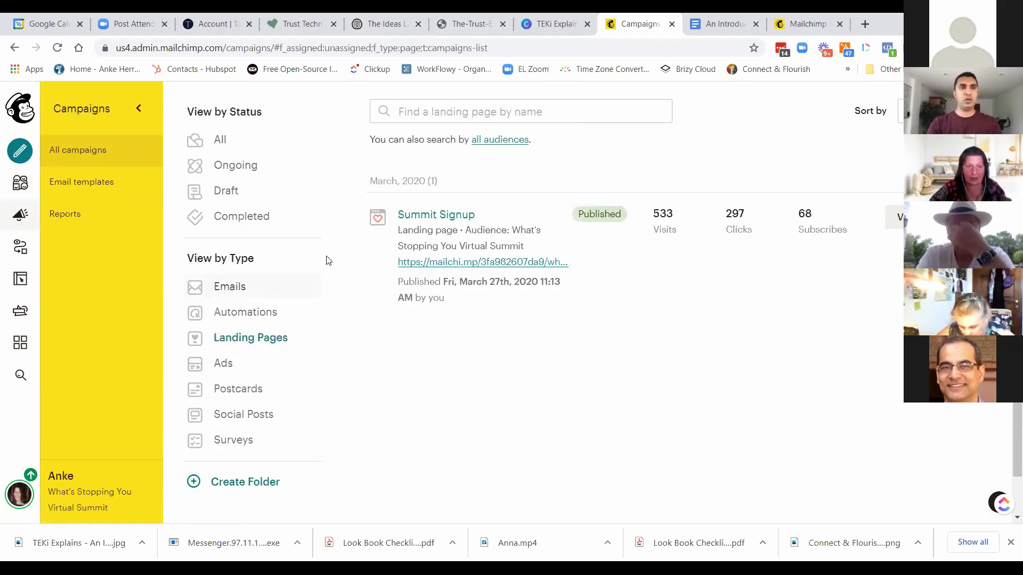
{"action": "scroll", "coordinate": [577, 303], "scroll_direction": "up", "scroll_amount": 4}
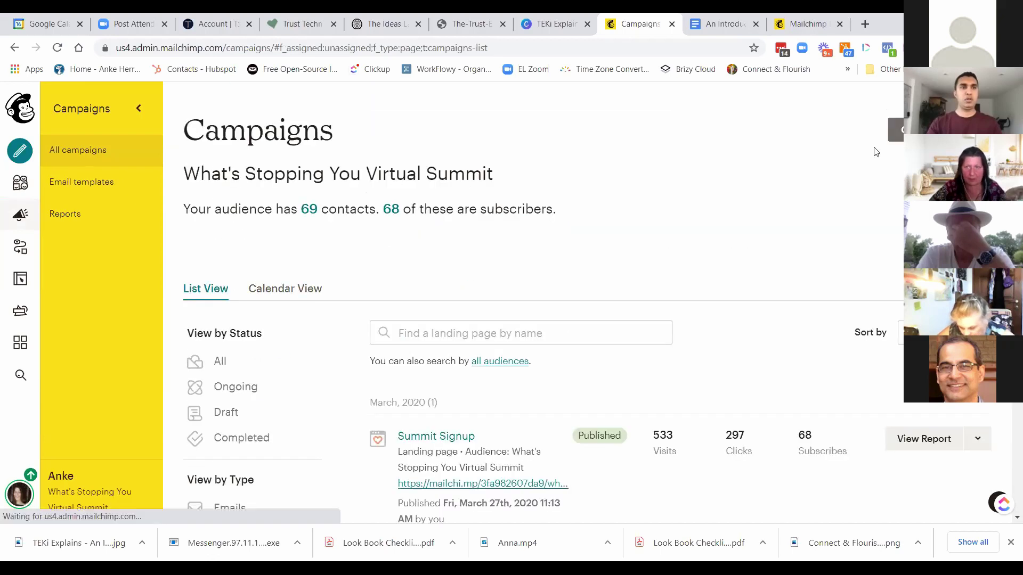
Step: Create a landing page named "My event landing page2" for the What's Stopping You Virtual Summit audience
{"action": "left_click", "coordinate": [894, 130]}
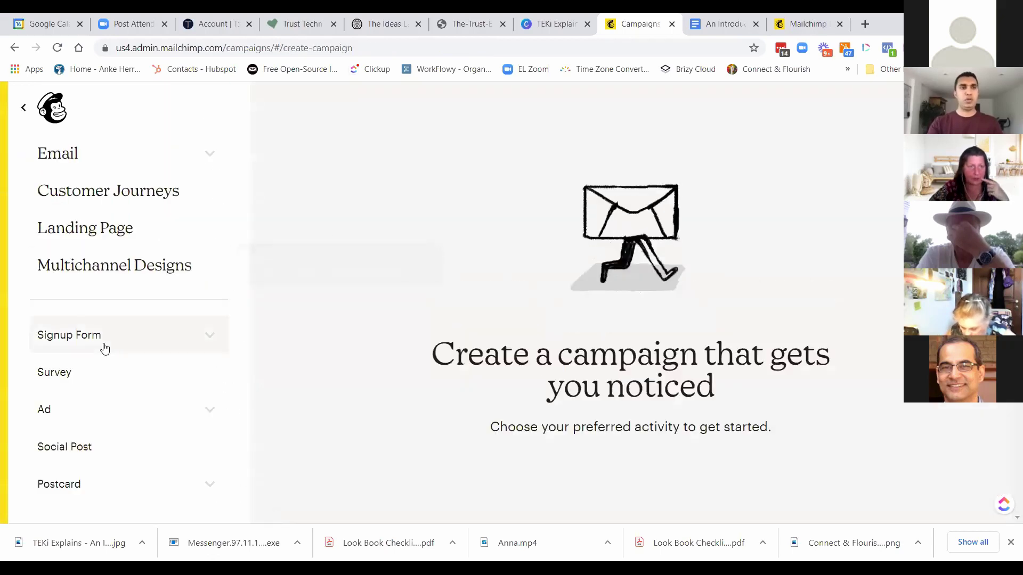
{"action": "left_click", "coordinate": [96, 229]}
{"action": "left_click", "coordinate": [453, 297]}
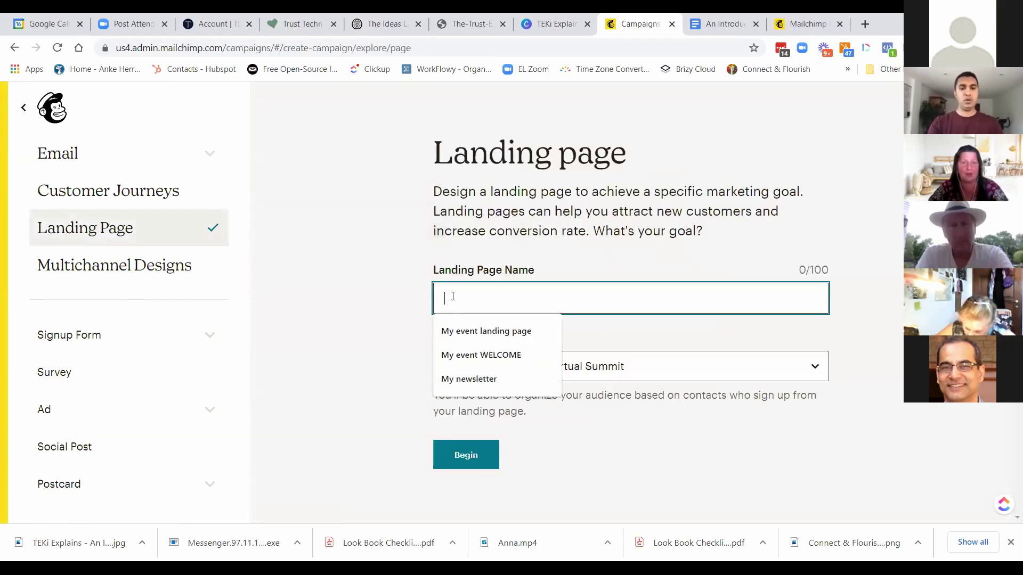
{"action": "left_click", "coordinate": [486, 332]}
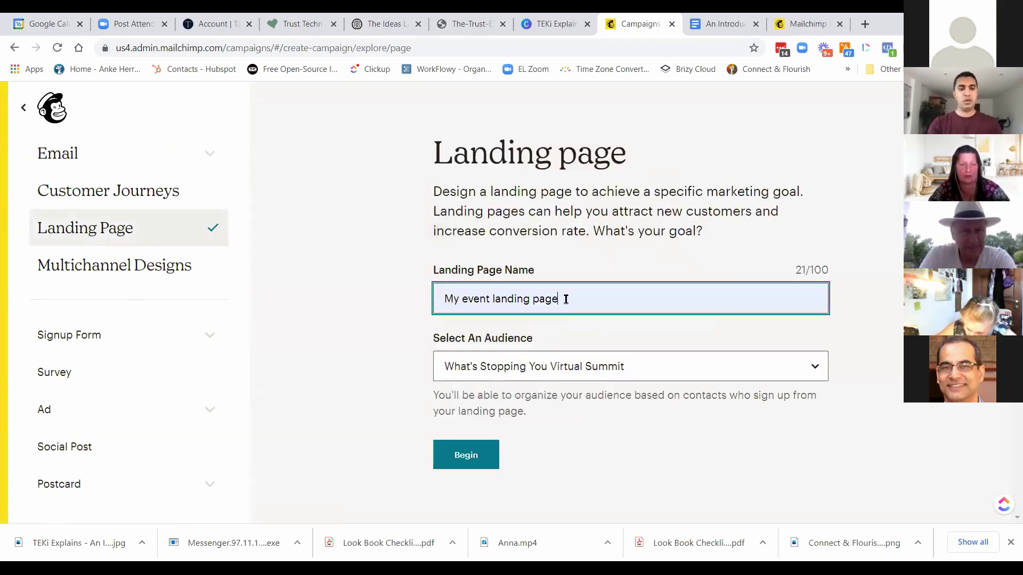
{"action": "type", "text": "2"}
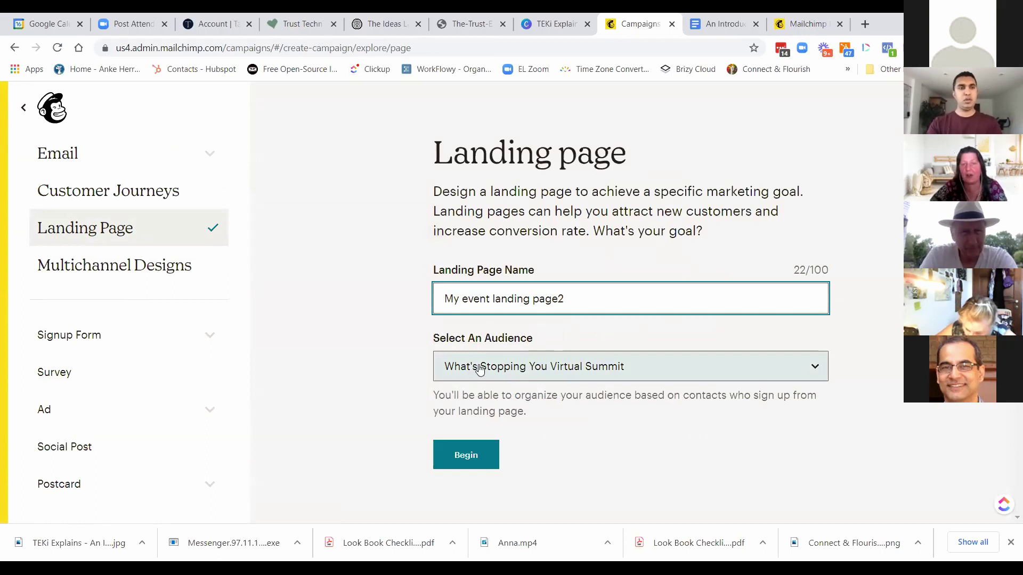
{"action": "left_click", "coordinate": [467, 457]}
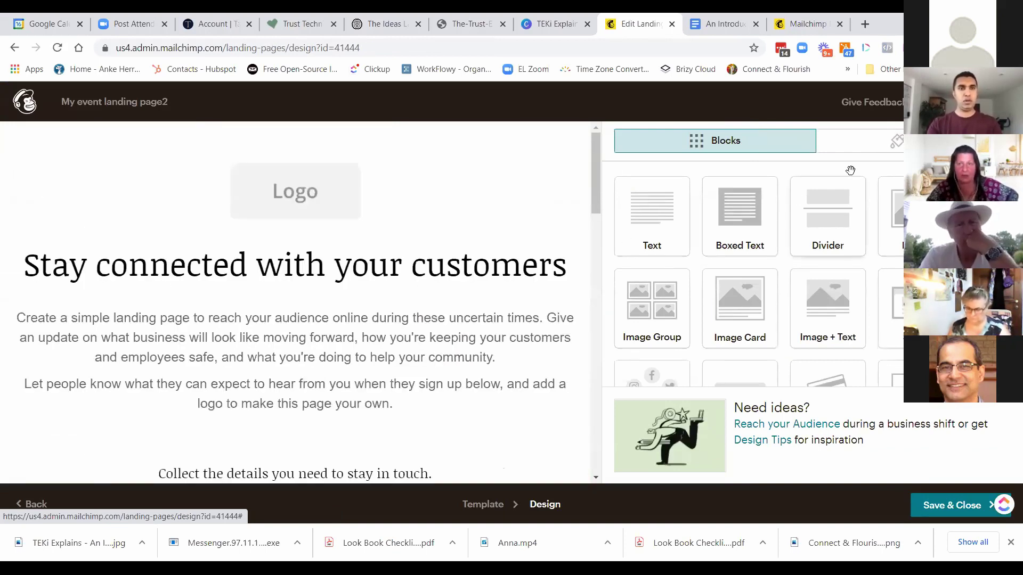
Step: Add the First Name field to the landing page's signup form, save the page design and decline the feedback survey
{"action": "scroll", "coordinate": [852, 171], "scroll_direction": "down", "scroll_amount": 1}
{"action": "scroll", "coordinate": [299, 266], "scroll_direction": "down", "scroll_amount": 10}
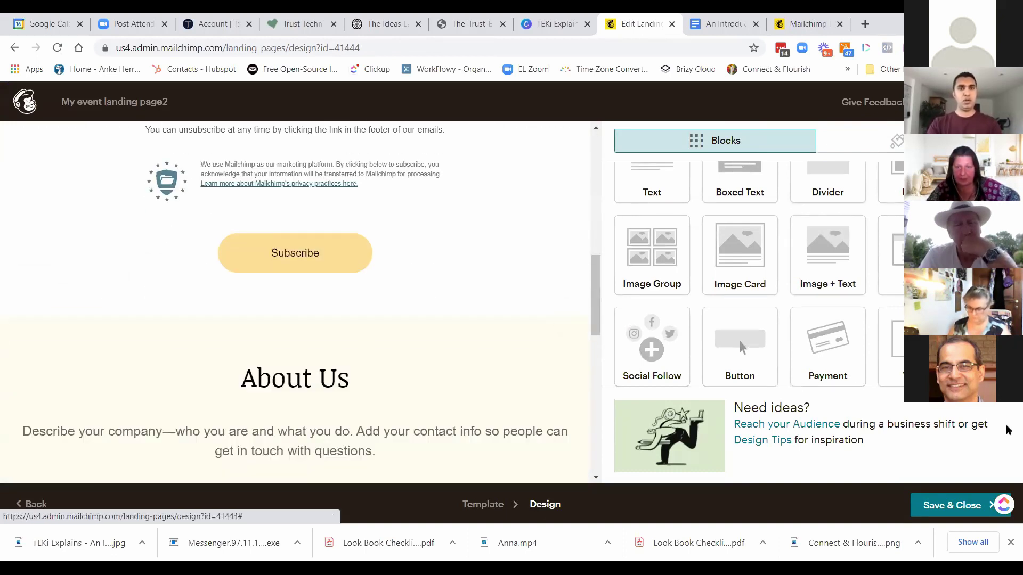
{"action": "scroll", "coordinate": [319, 230], "scroll_direction": "up", "scroll_amount": 6}
{"action": "left_click", "coordinate": [258, 318]}
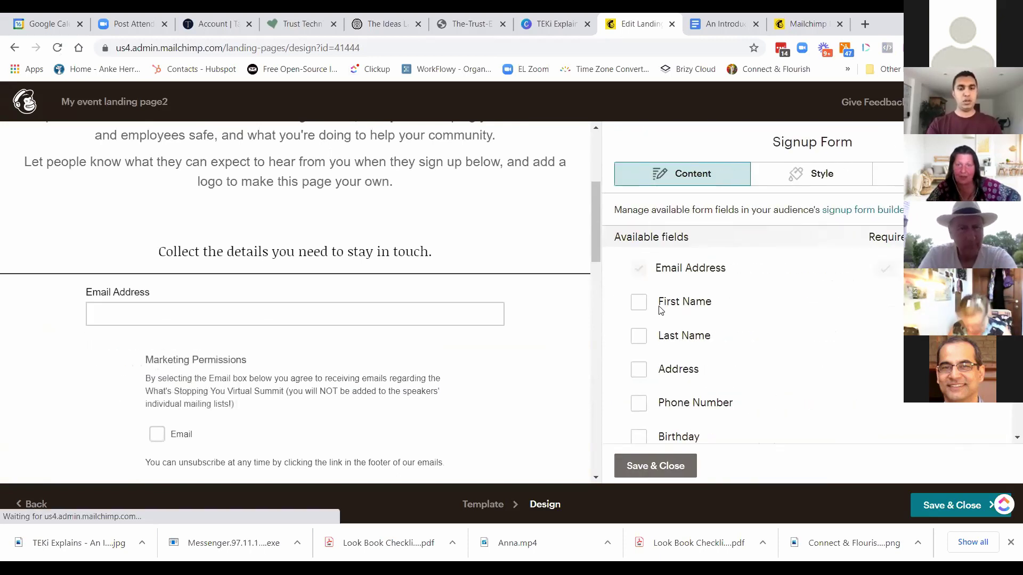
{"action": "left_click", "coordinate": [639, 302]}
{"action": "left_click", "coordinate": [653, 467]}
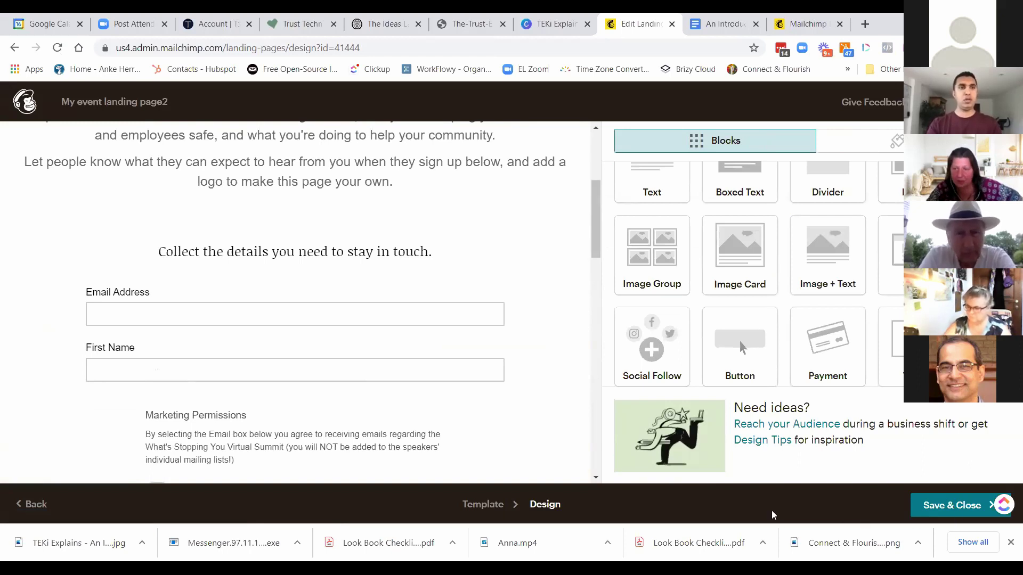
{"action": "left_click", "coordinate": [948, 510]}
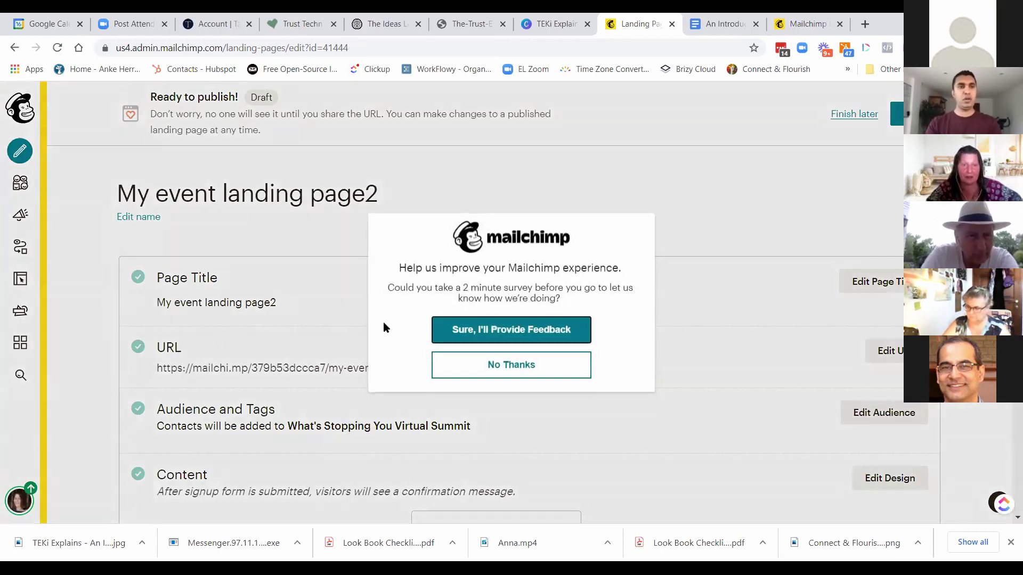
{"action": "left_click", "coordinate": [436, 369]}
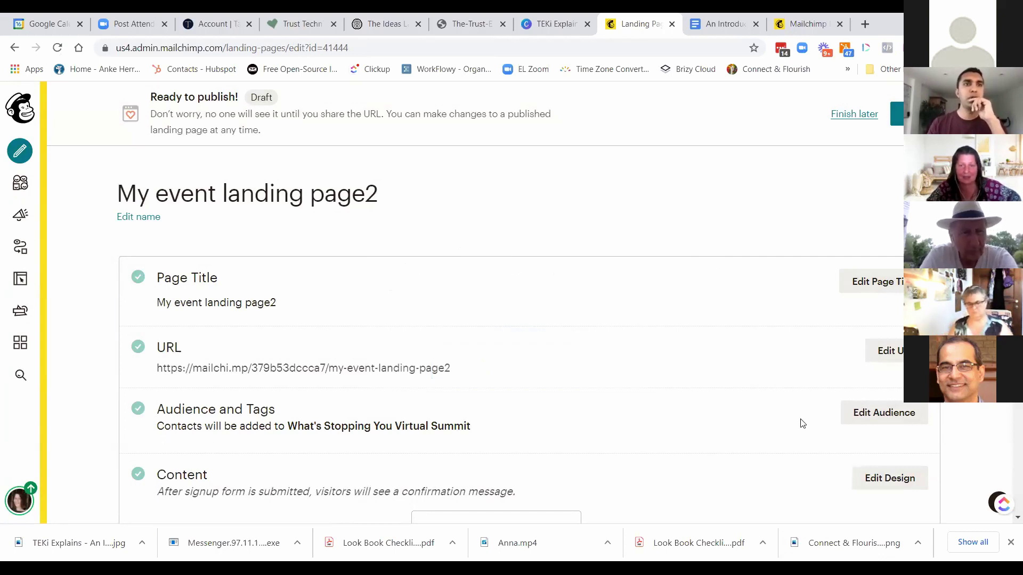
Step: Assign the tag mytag to contacts who sign up through the landing page and save the audience settings
{"action": "left_click", "coordinate": [874, 413]}
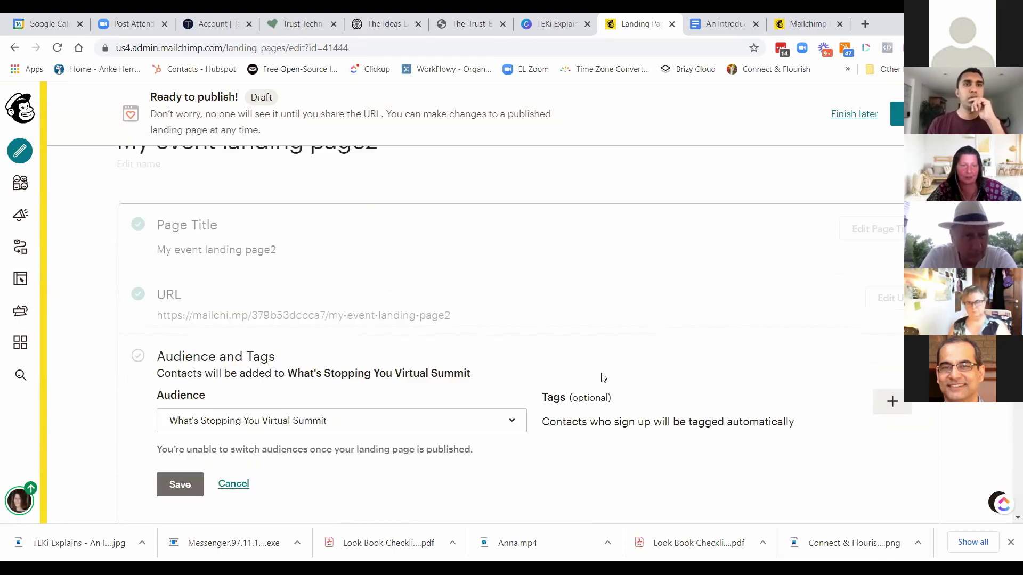
{"action": "scroll", "coordinate": [600, 375], "scroll_direction": "down", "scroll_amount": 2}
{"action": "left_click", "coordinate": [889, 347]}
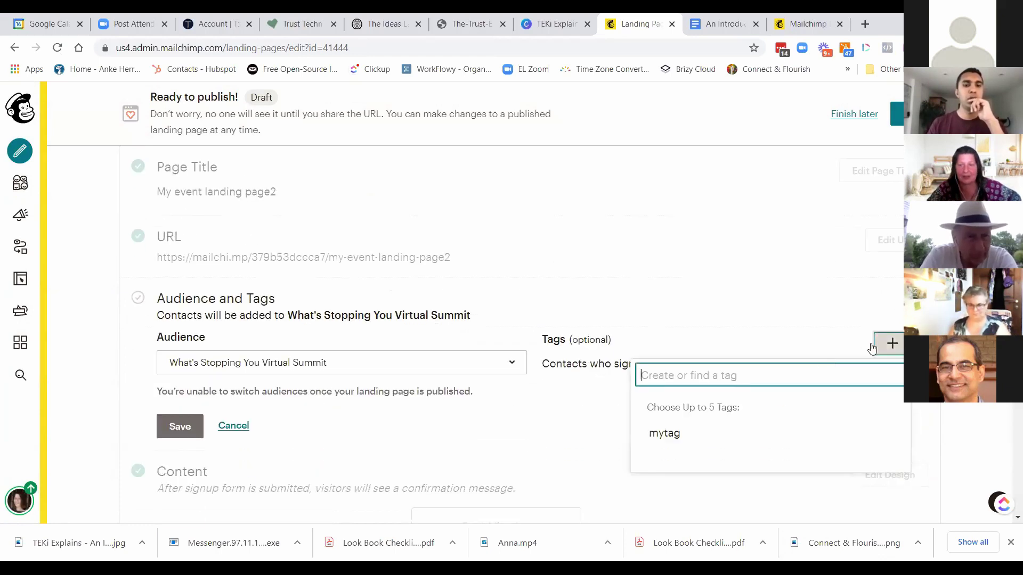
{"action": "left_click", "coordinate": [673, 436]}
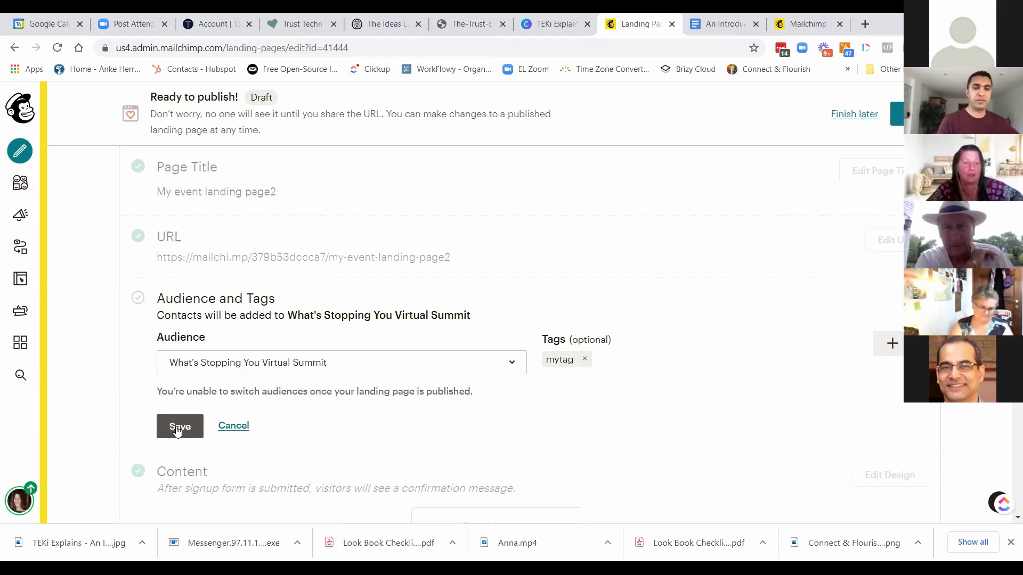
{"action": "left_click", "coordinate": [178, 429]}
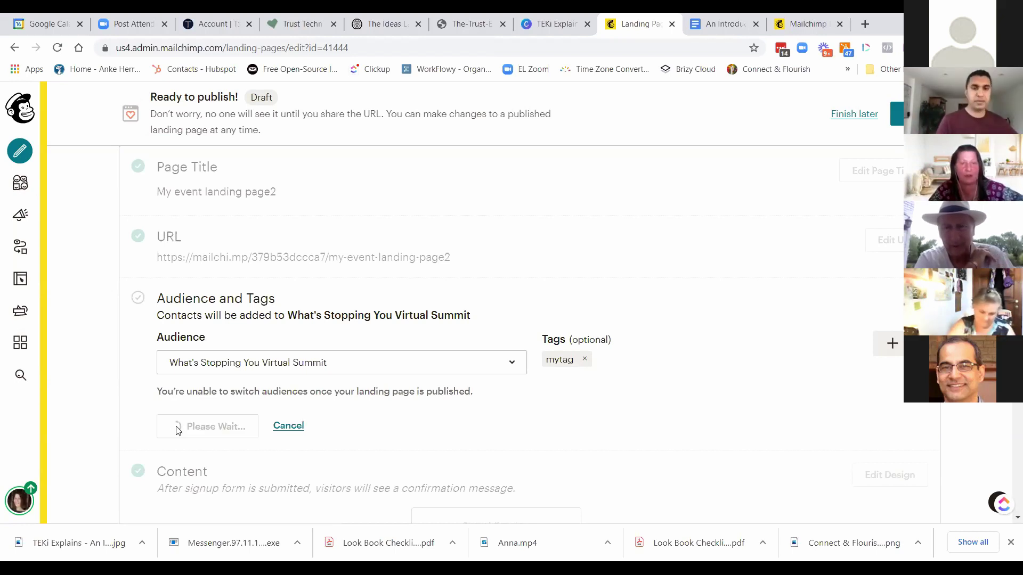